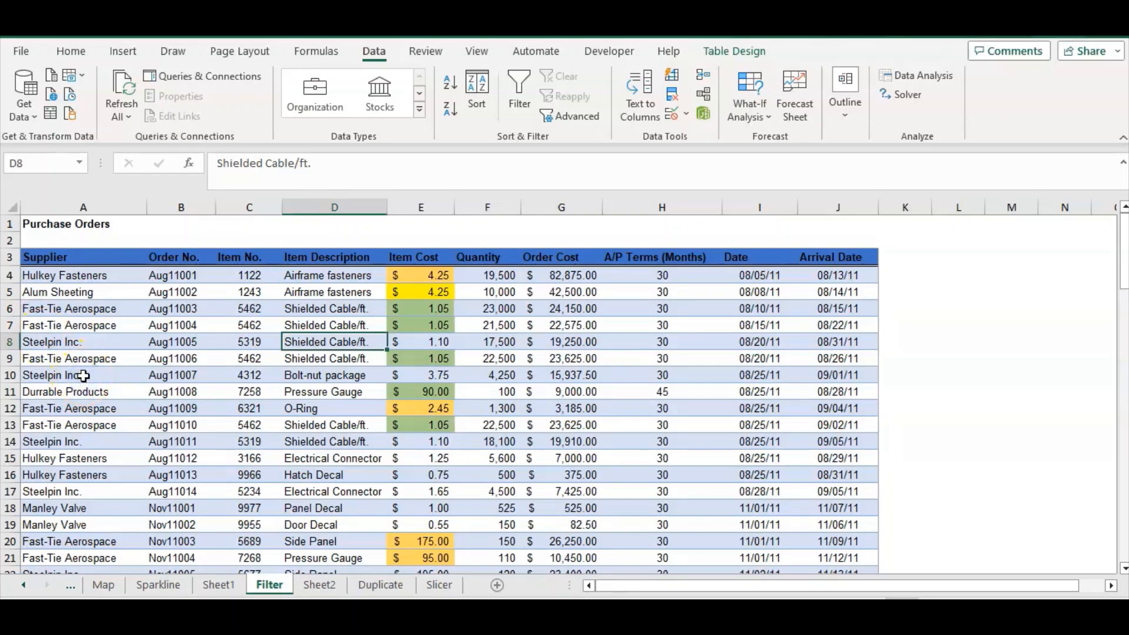
Review the filter options available for the Steelpin Inc. supplier in cell A10
click(83, 376)
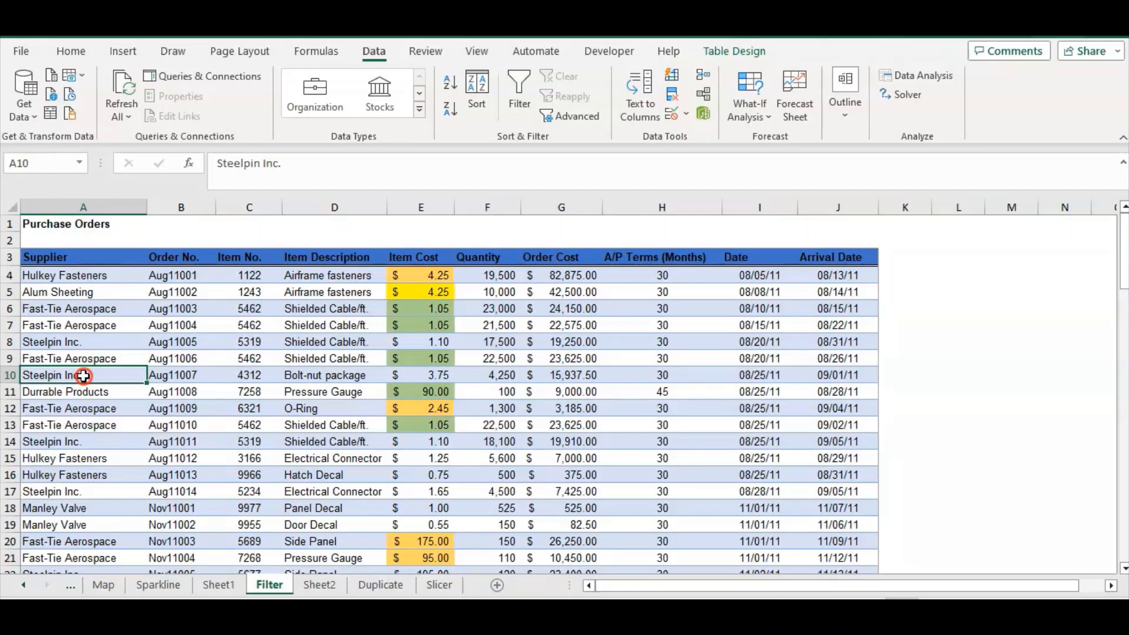
right_click(83, 375)
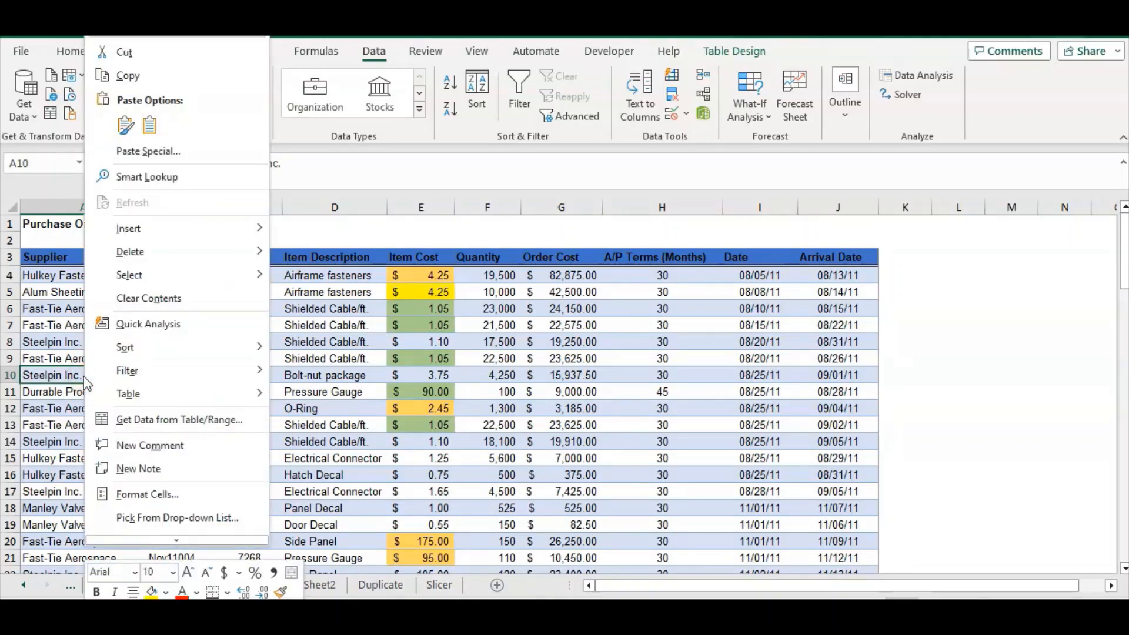
click(146, 375)
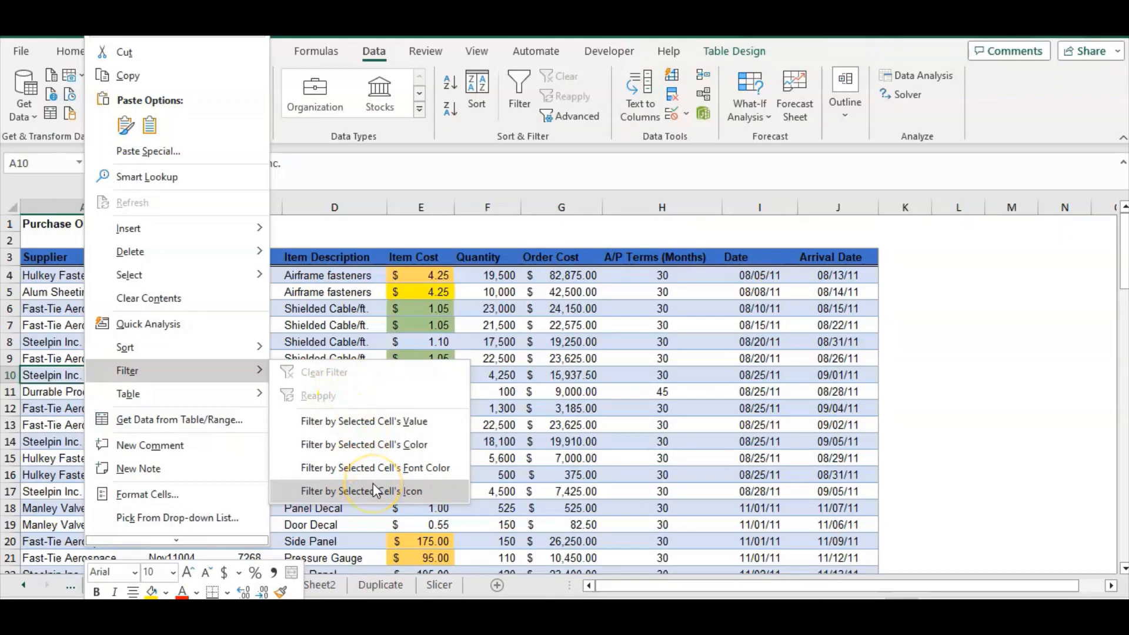
click(63, 393)
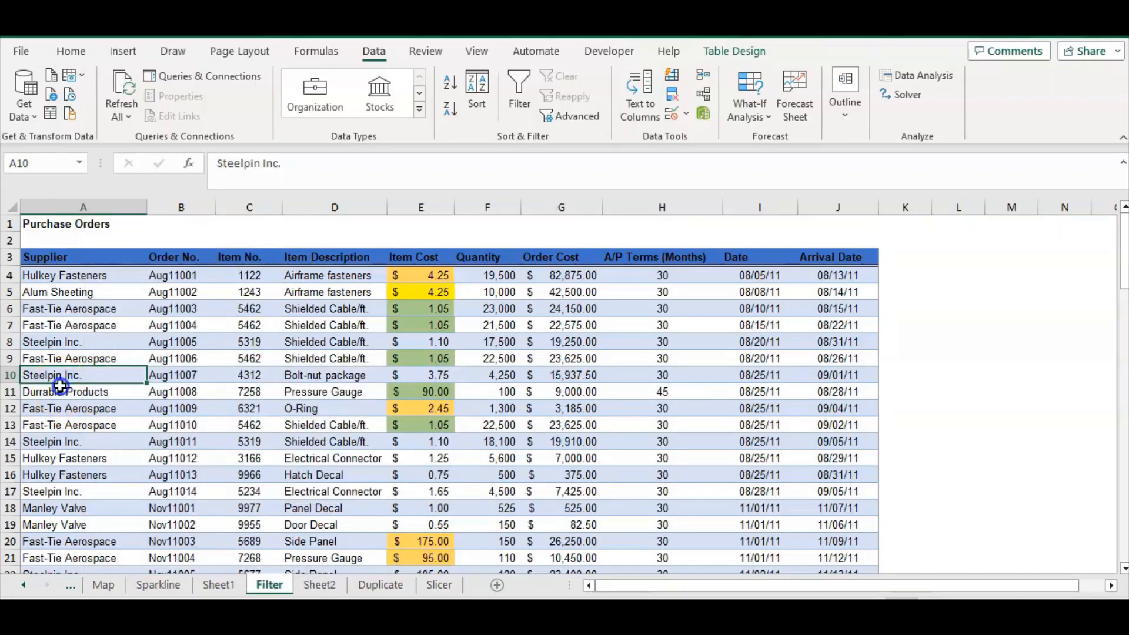
Turn on filtering for the Purchase Orders table
click(83, 54)
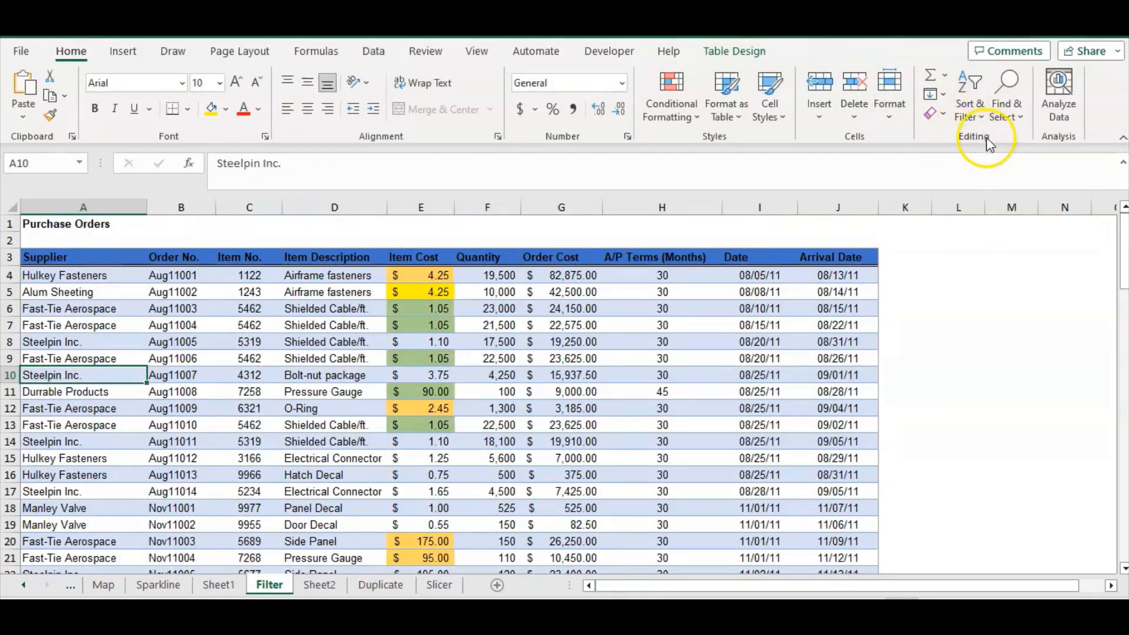
click(981, 117)
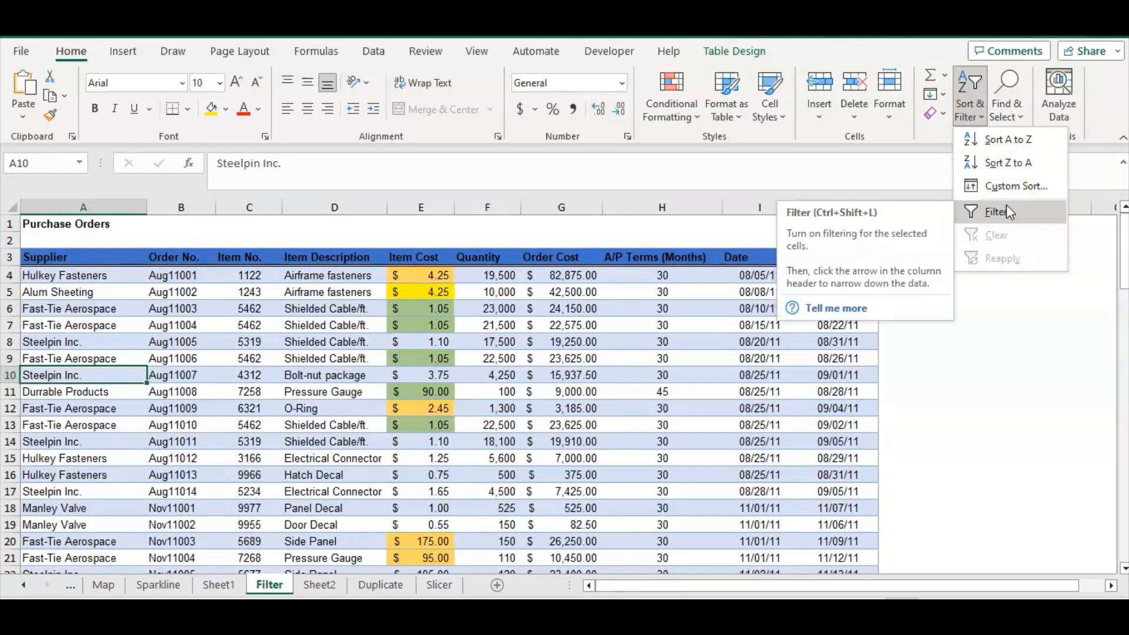
click(374, 53)
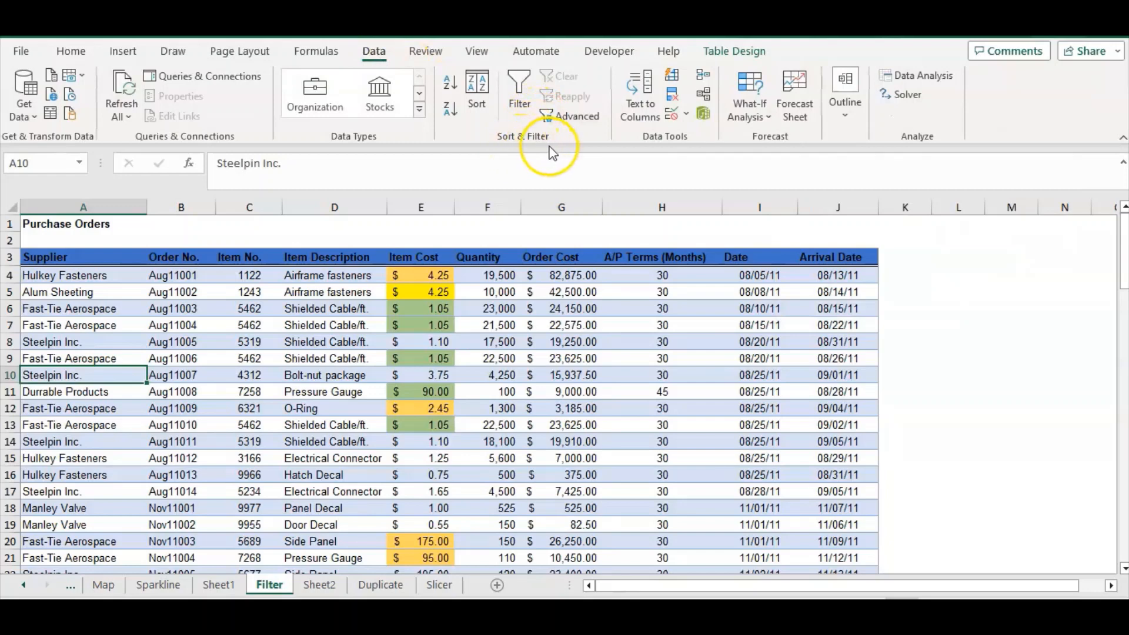
click(520, 100)
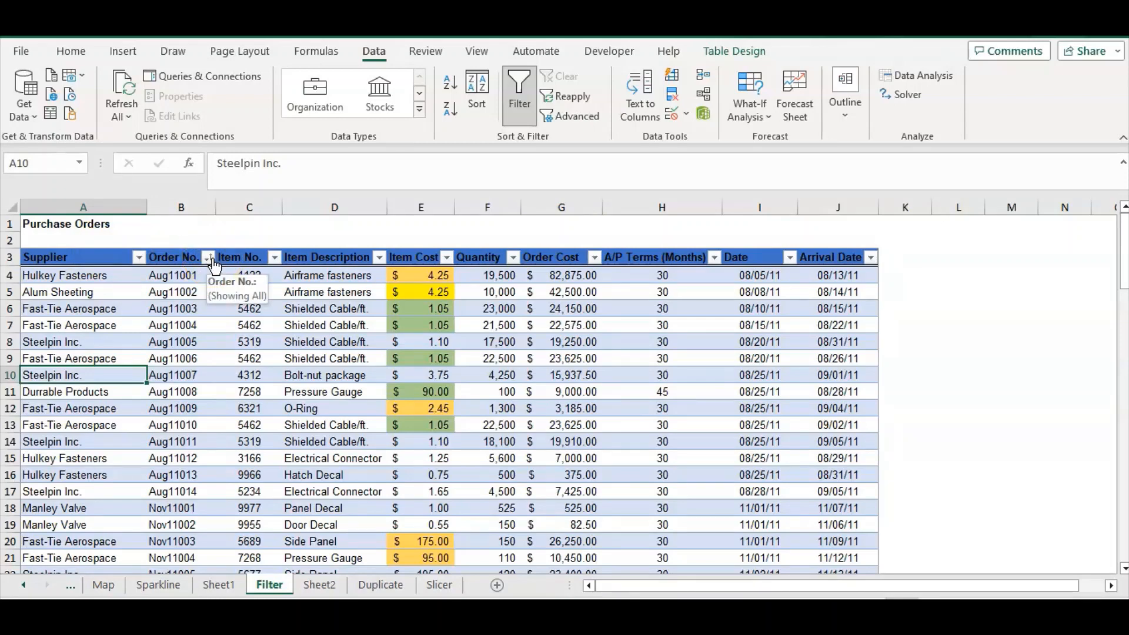
Examine the sort and filter options of the Supplier, Order Cost and Date columns
click(134, 257)
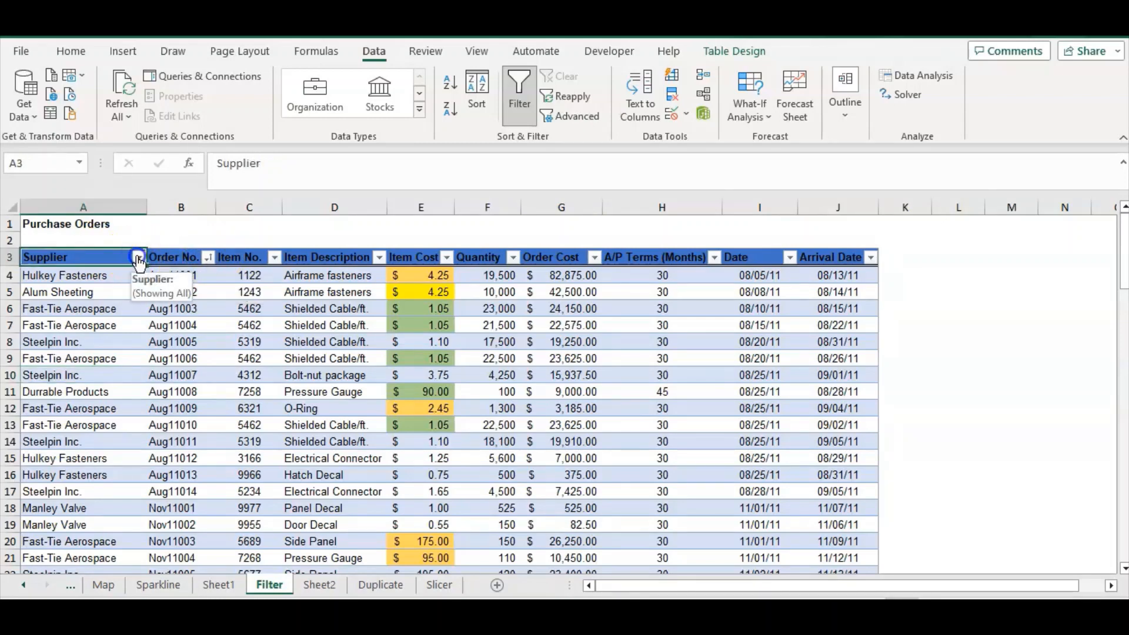
click(139, 258)
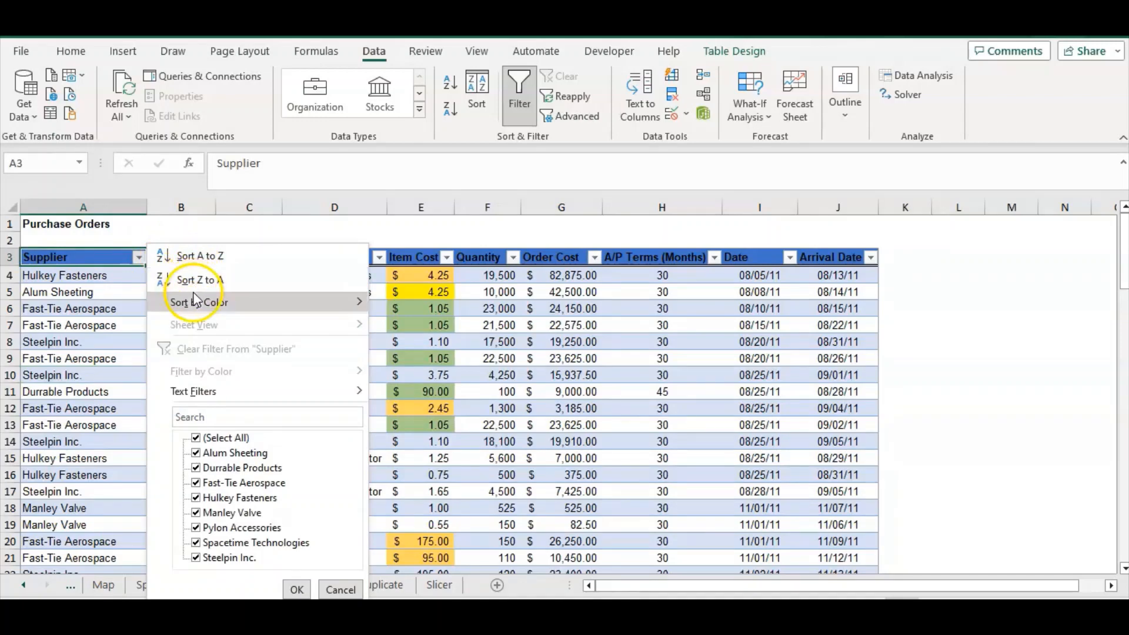
click(210, 283)
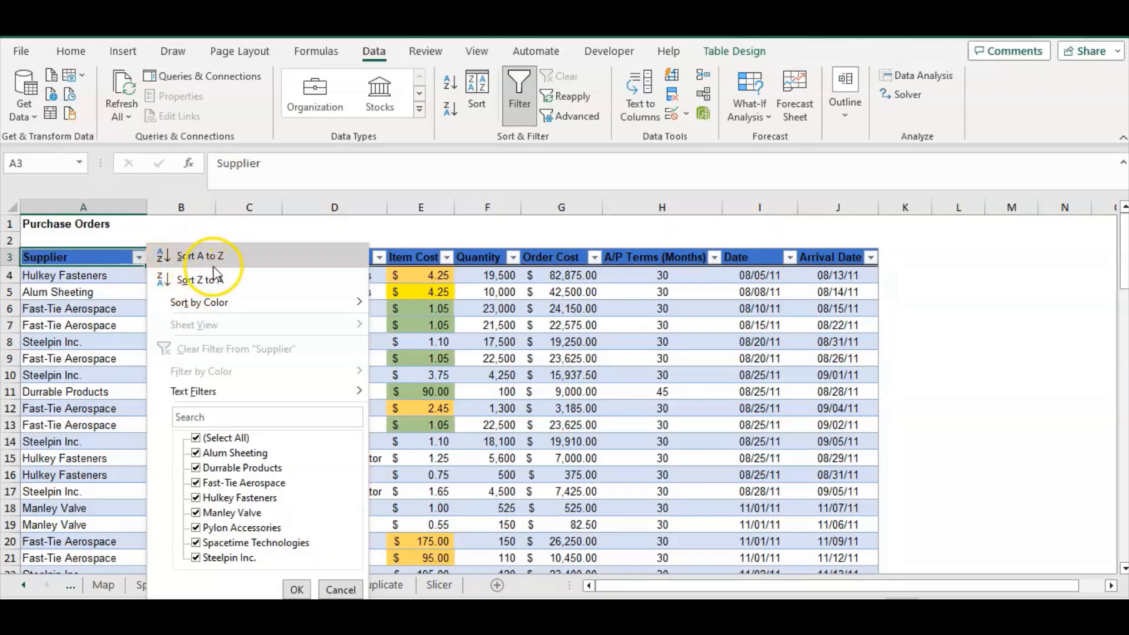
click(214, 390)
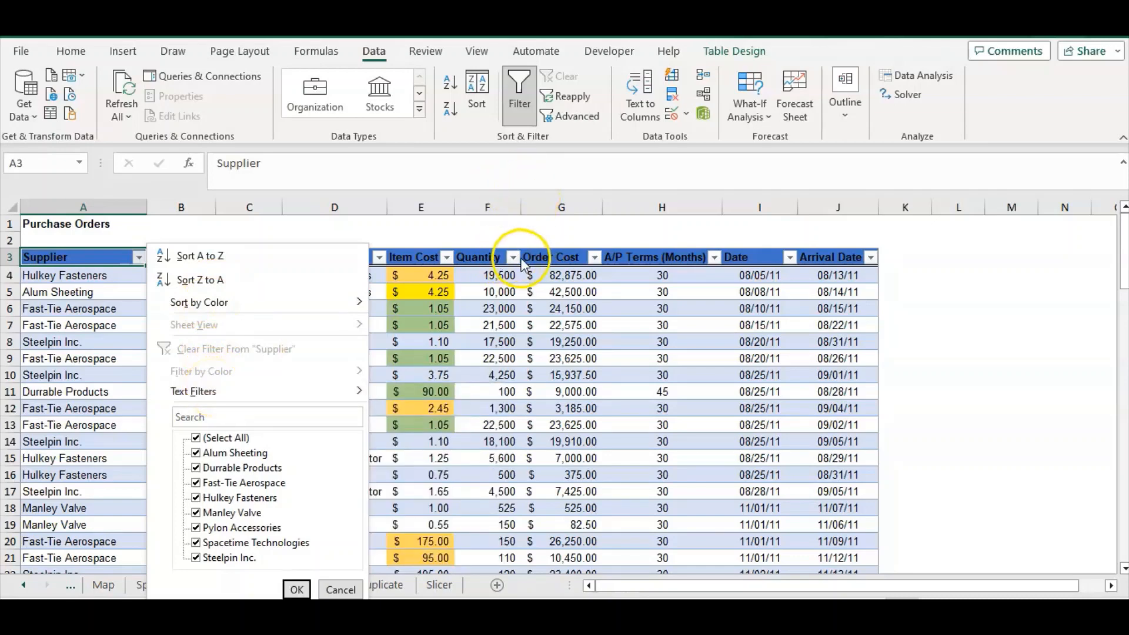
click(536, 258)
click(570, 257)
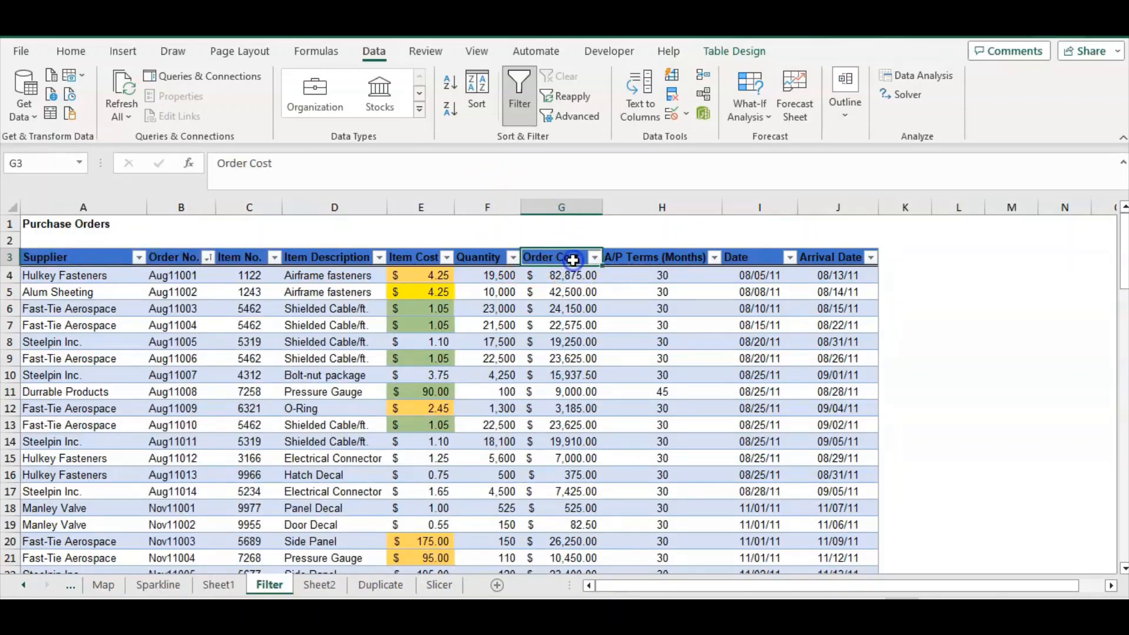
click(594, 258)
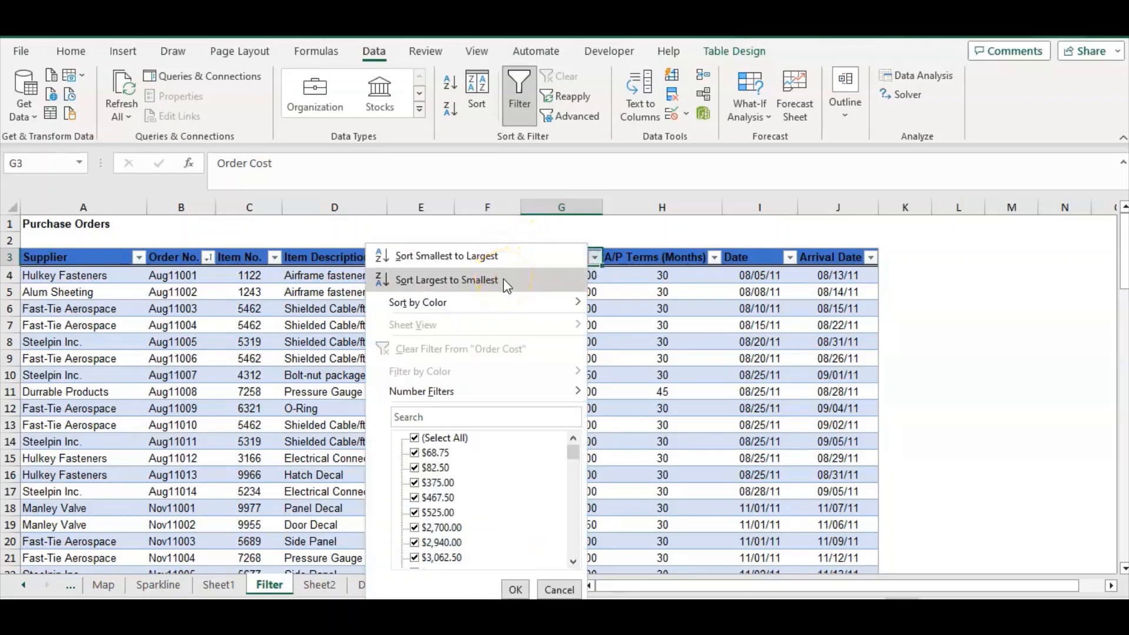
mouse_move(459, 392)
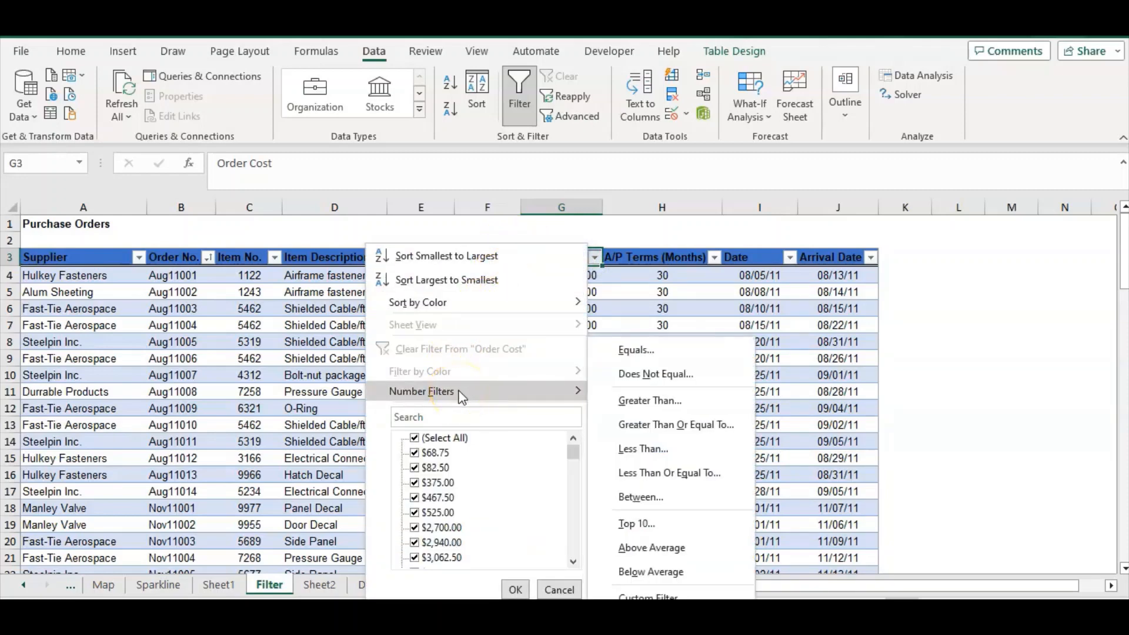
click(744, 258)
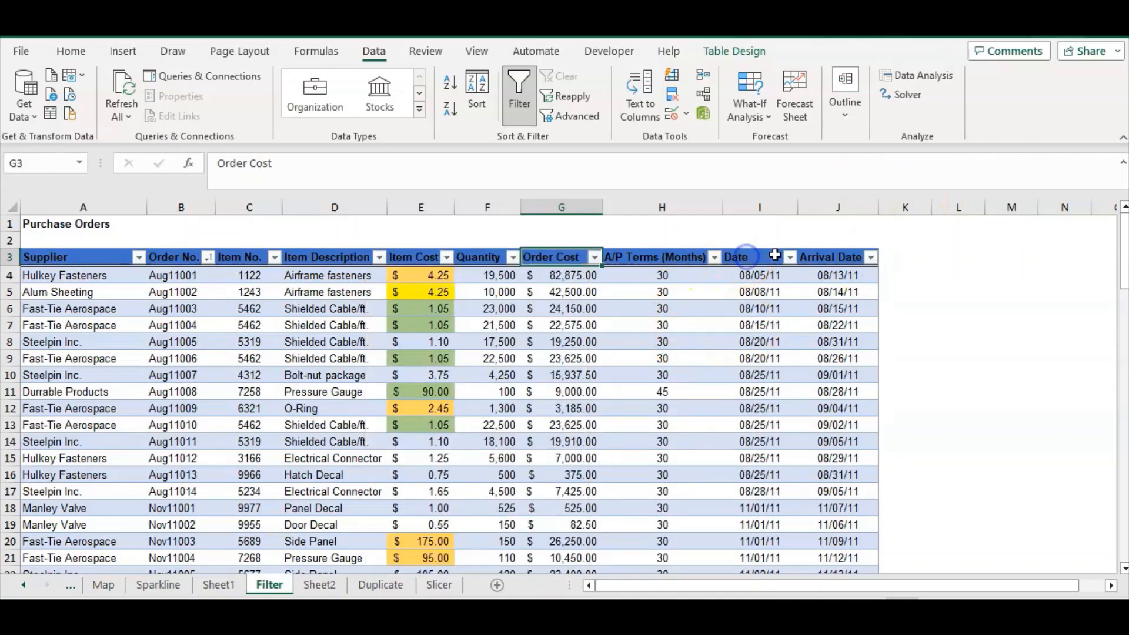
click(774, 256)
click(789, 258)
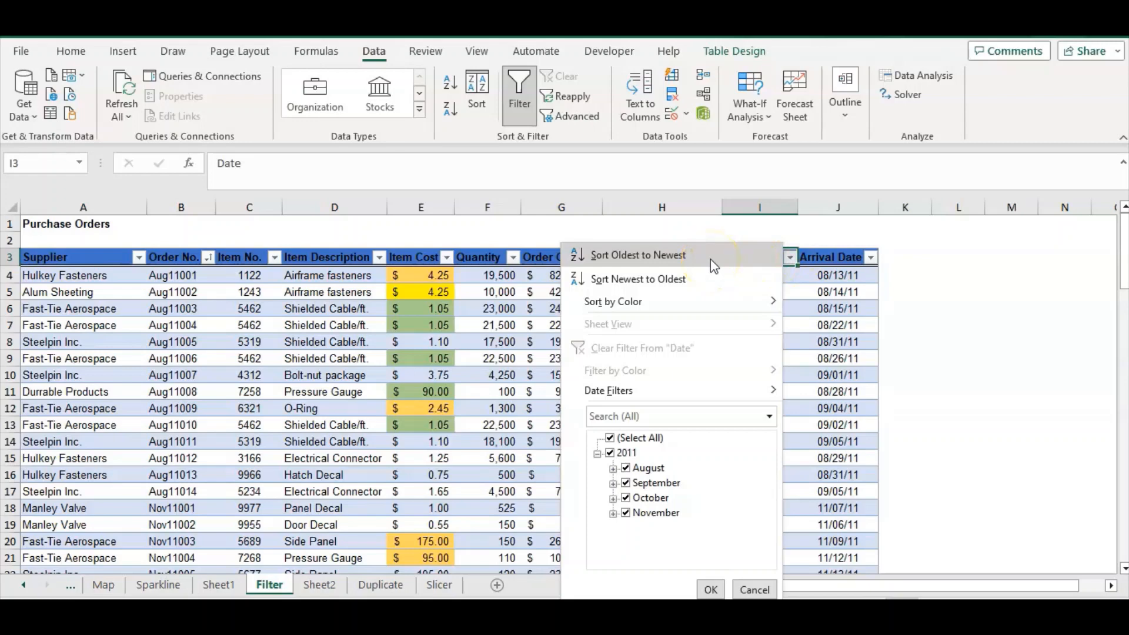
click(670, 381)
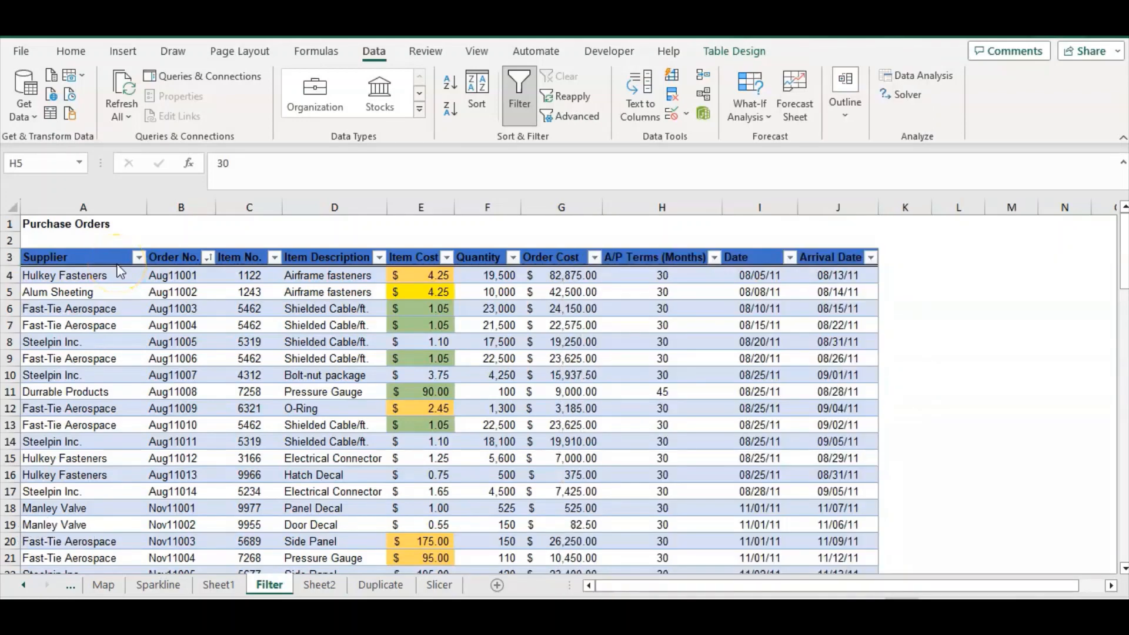
Set up a custom text filter on the Supplier column for names ending with "Inc."
click(140, 257)
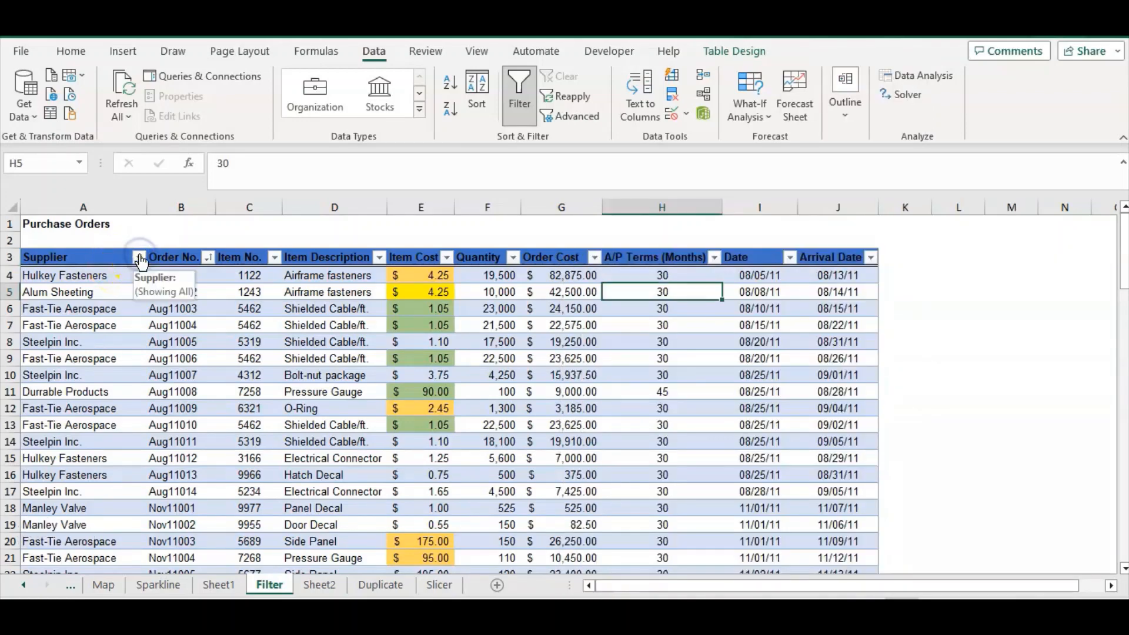
click(140, 257)
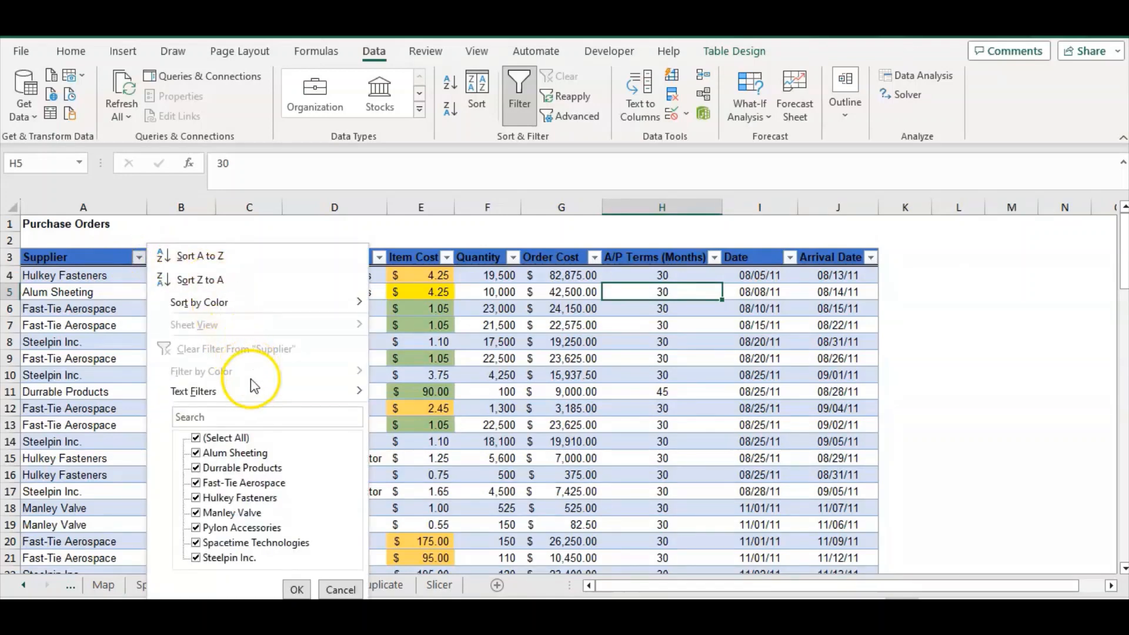
mouse_move(255, 395)
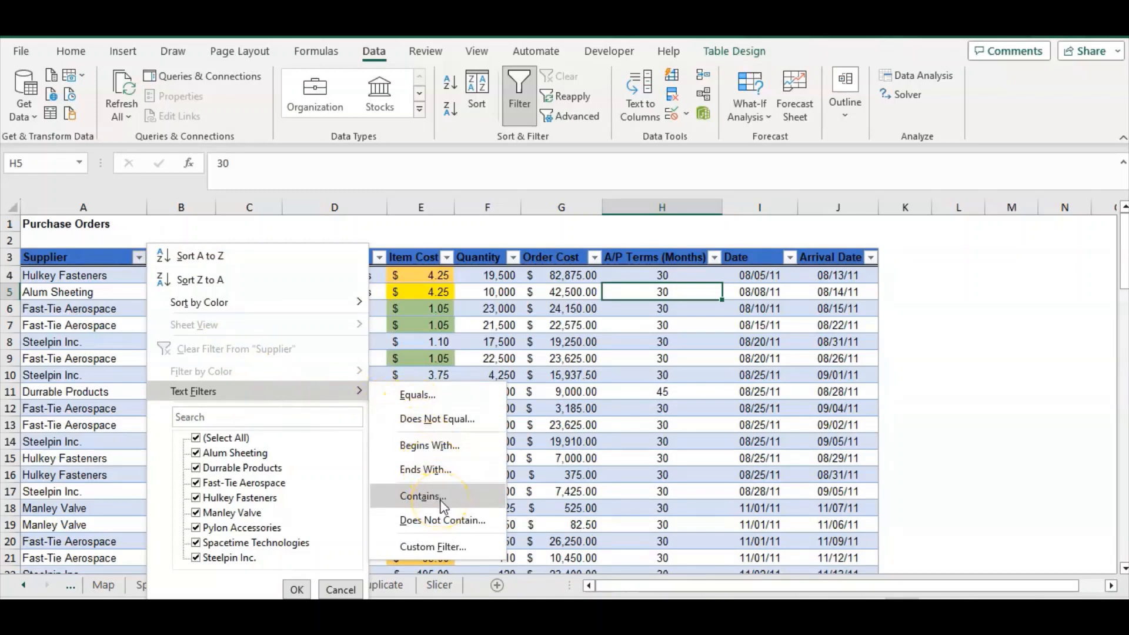
click(268, 416)
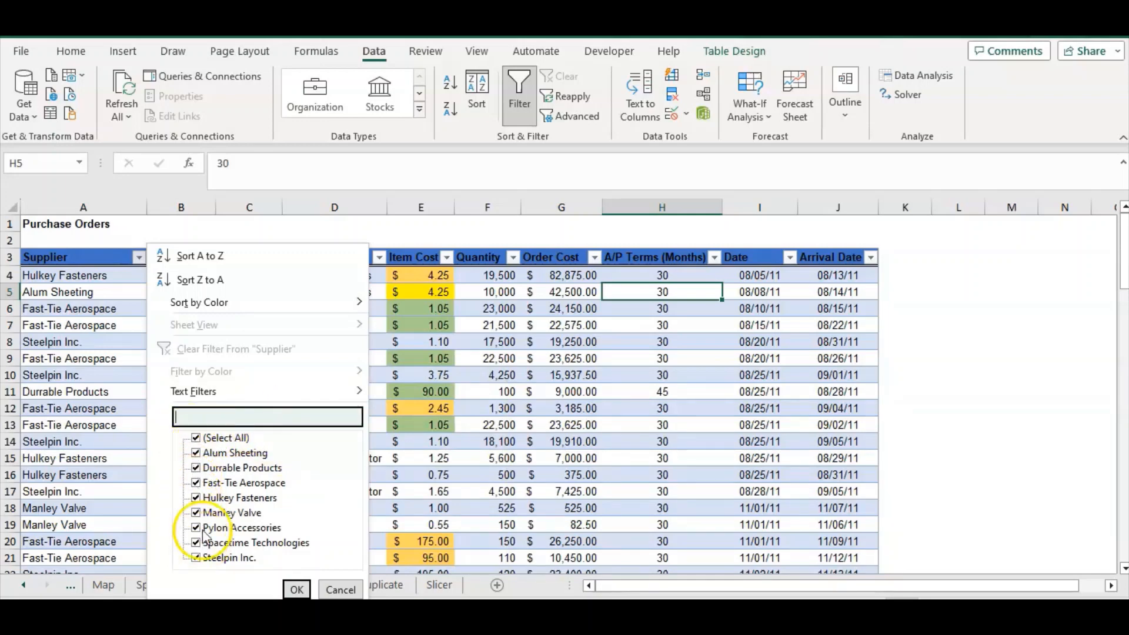
click(197, 438)
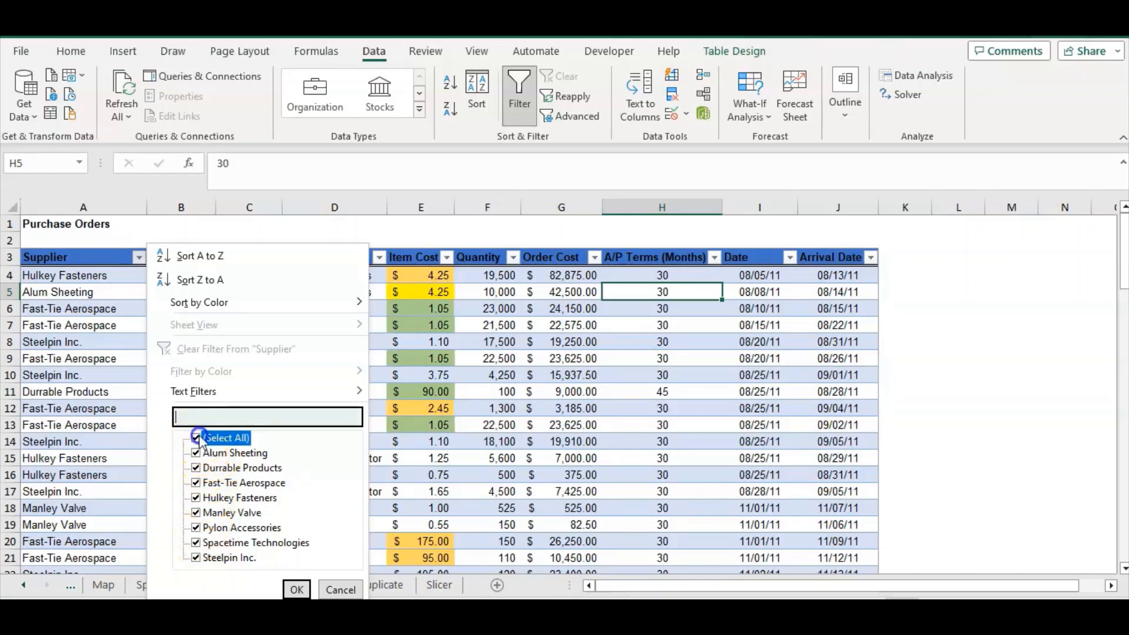
click(197, 439)
mouse_move(209, 396)
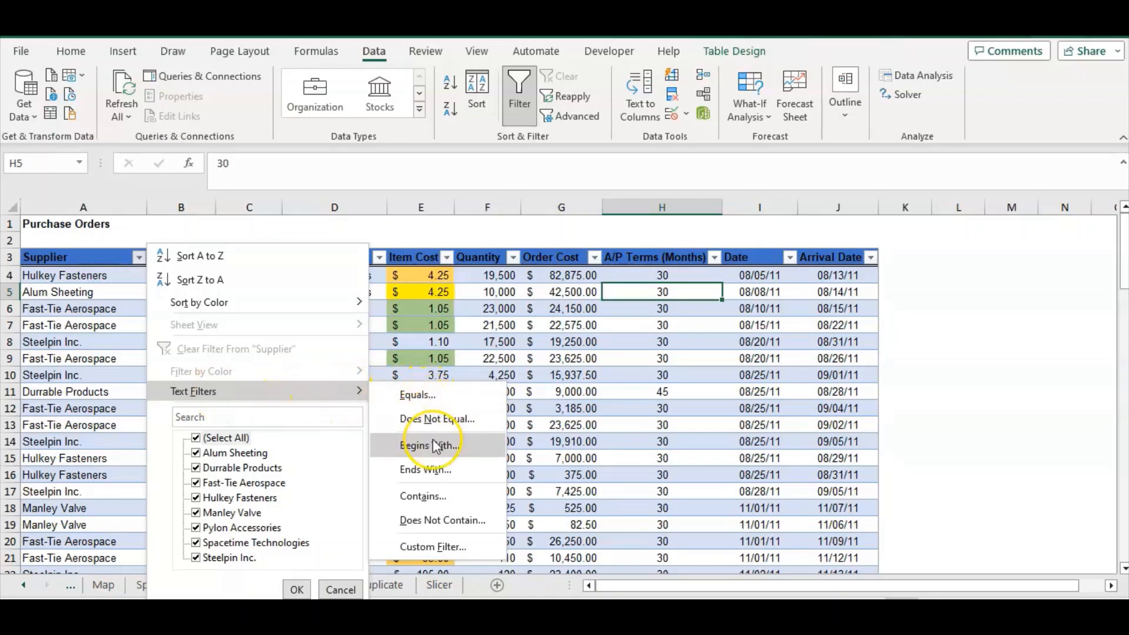
click(435, 474)
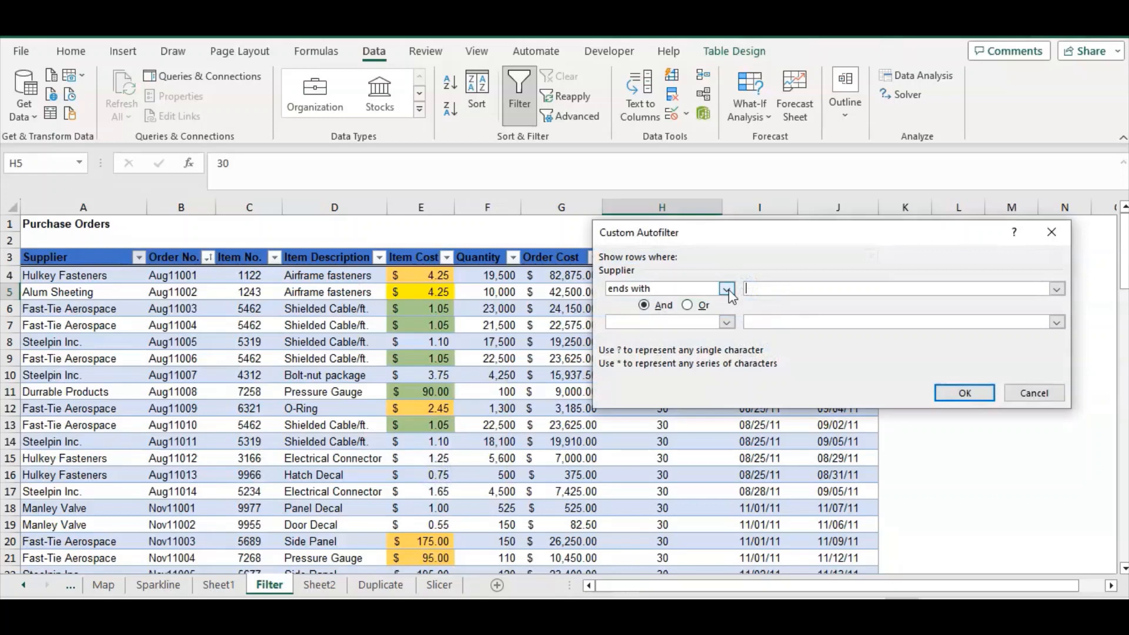
click(755, 286)
text(Inc.)
Add an Or condition for suppliers ending with "Valve" and apply the custom filter
click(688, 304)
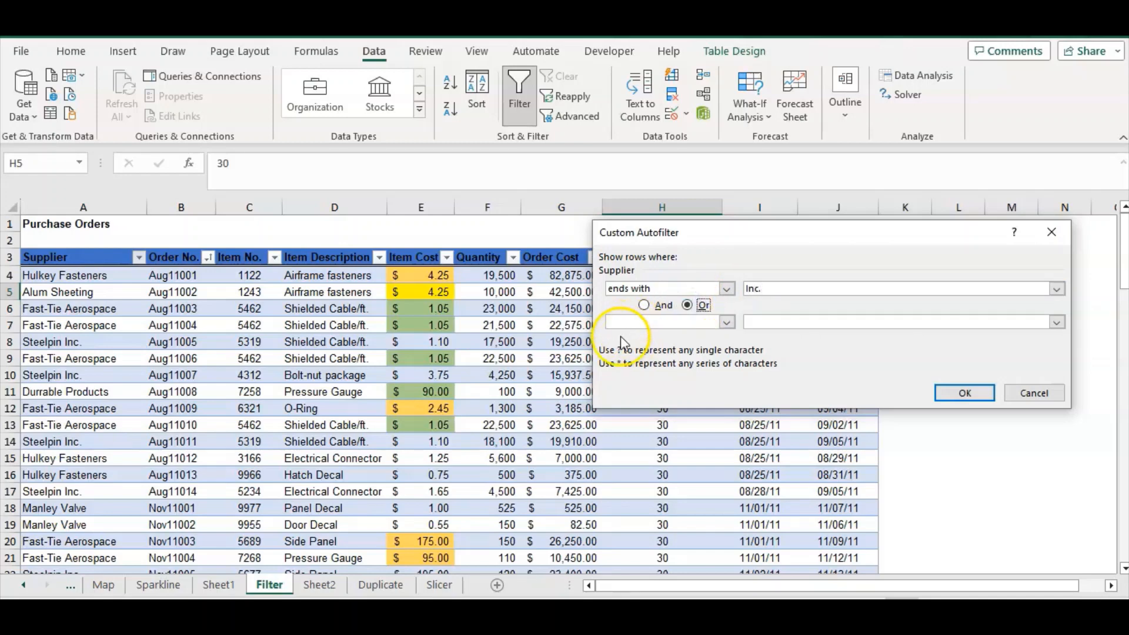
click(640, 323)
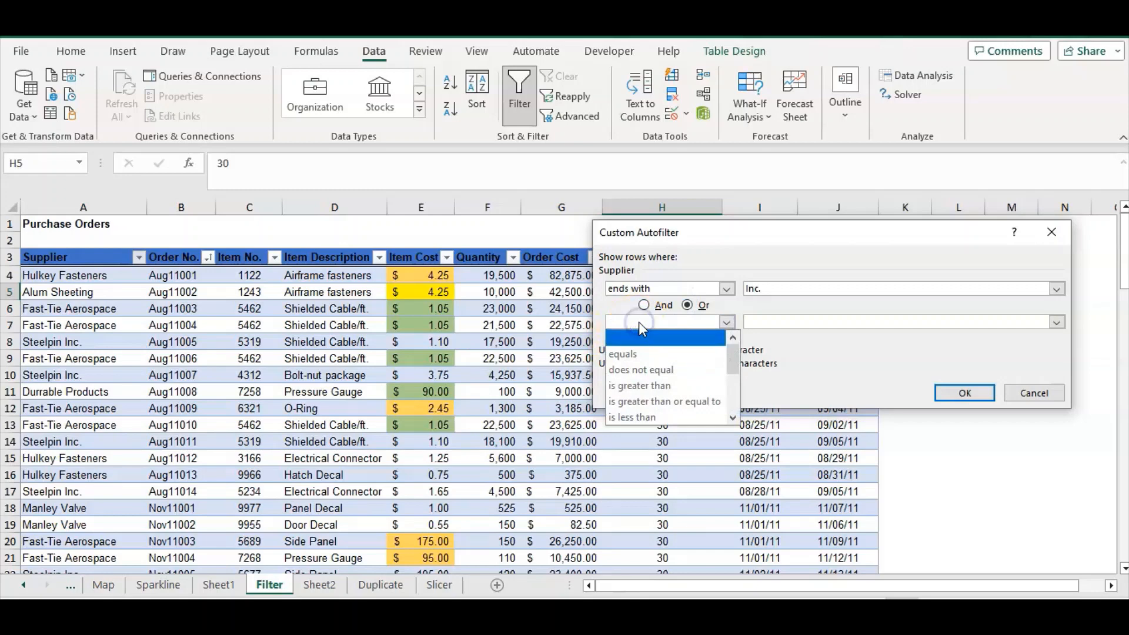
drag(732, 365, 731, 386)
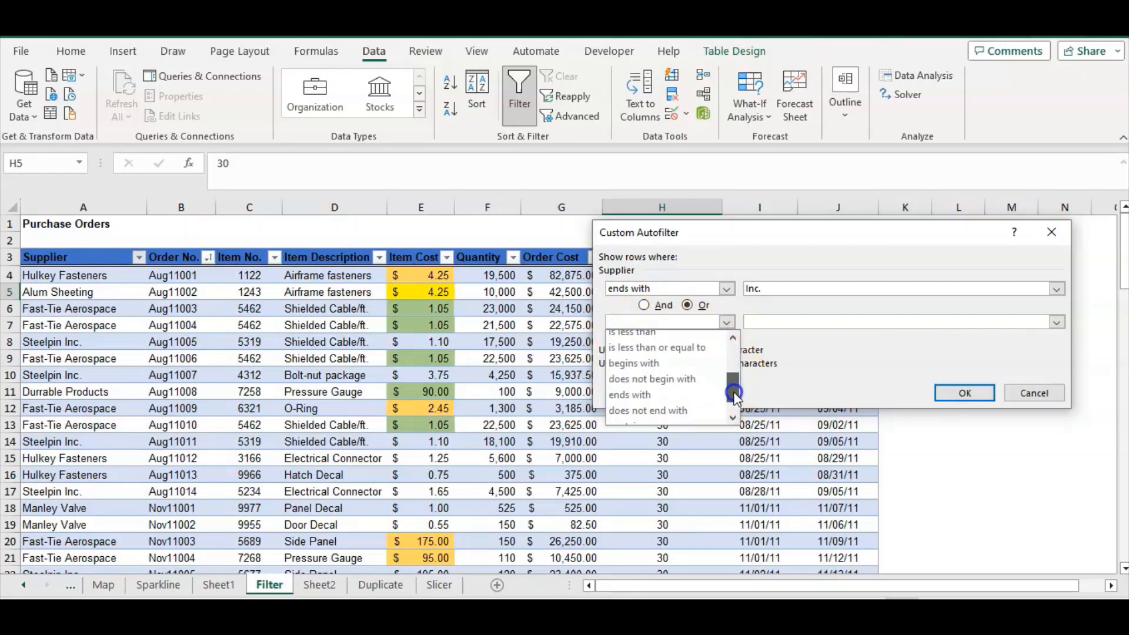
click(664, 395)
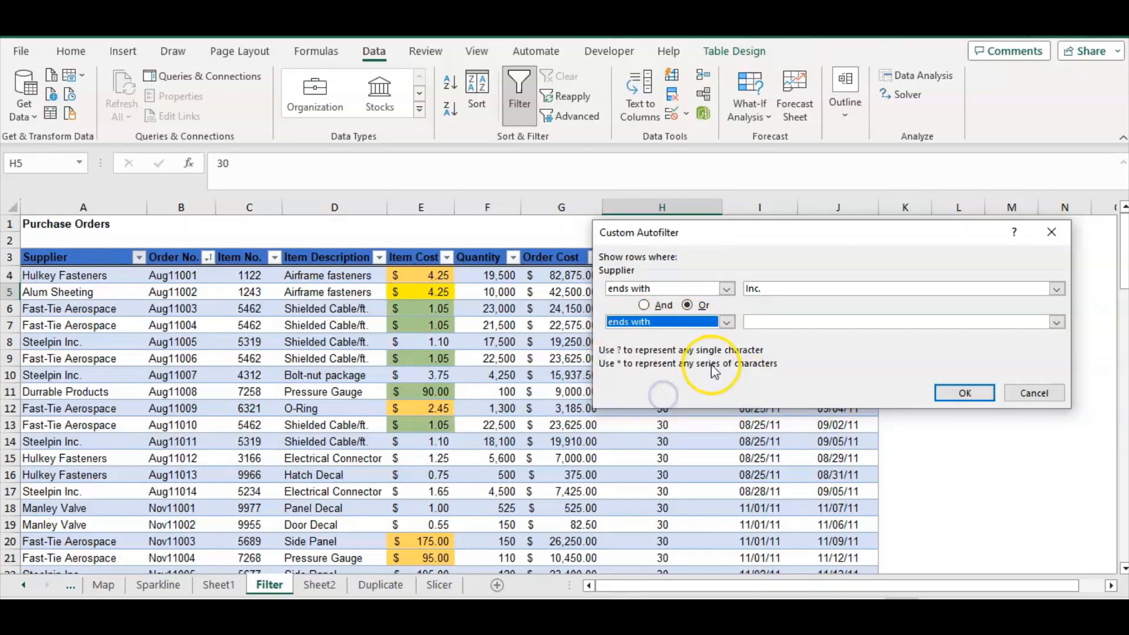
click(759, 324)
text(Valve)
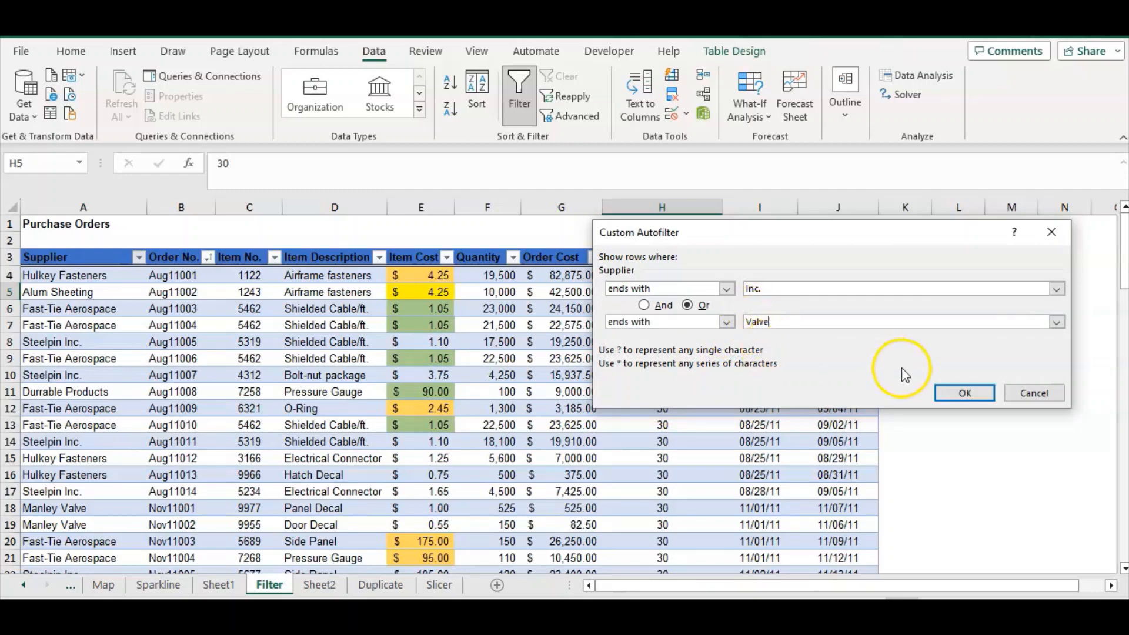
click(965, 394)
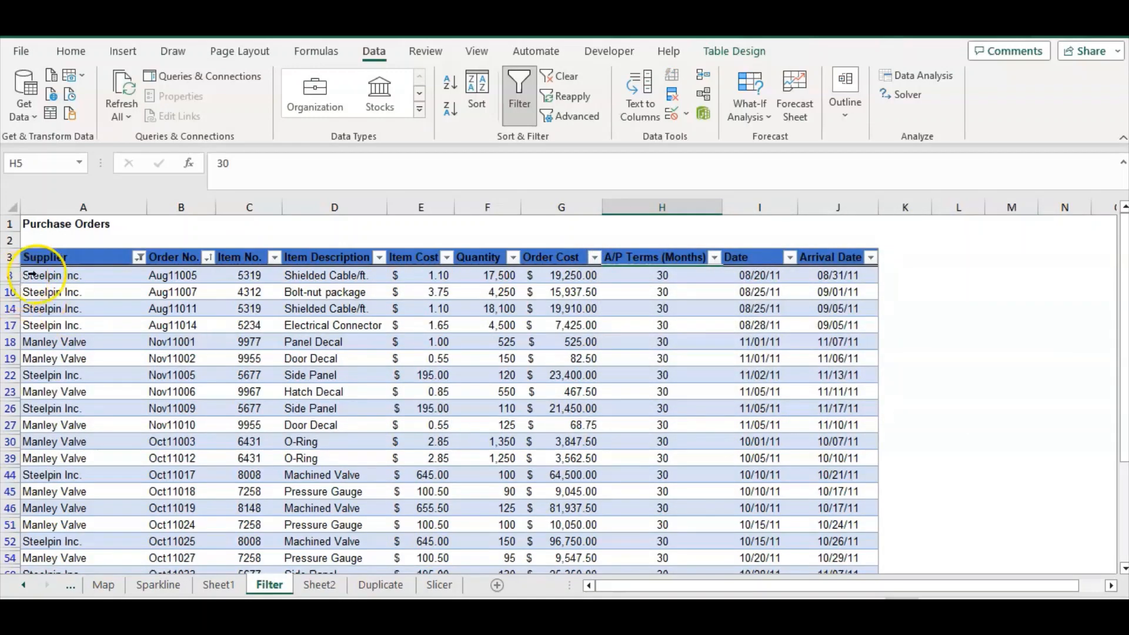
Filter the Item Description column to show only O-Ring items in the supplier-filtered table
scroll(89, 405, down, 5)
scroll(89, 404, up, 5)
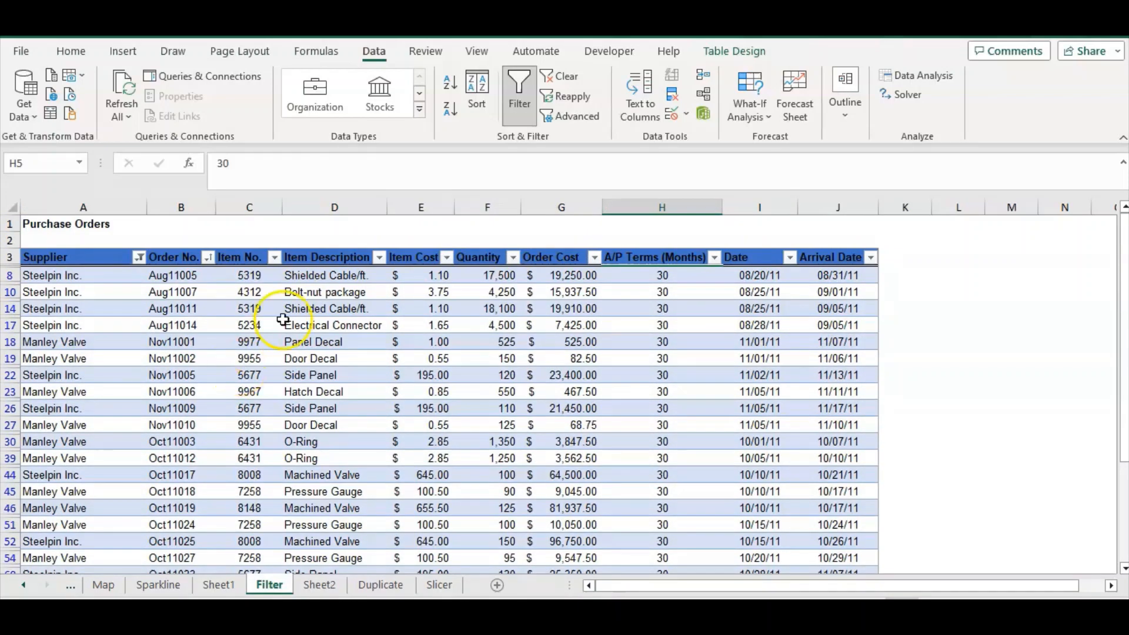
click(380, 257)
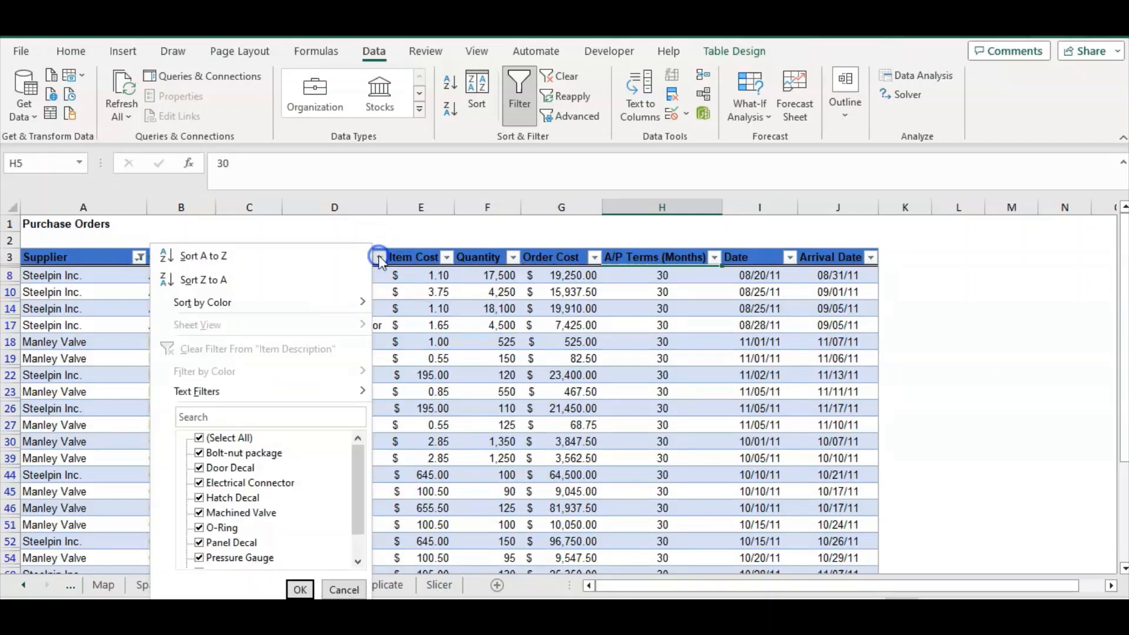
click(199, 437)
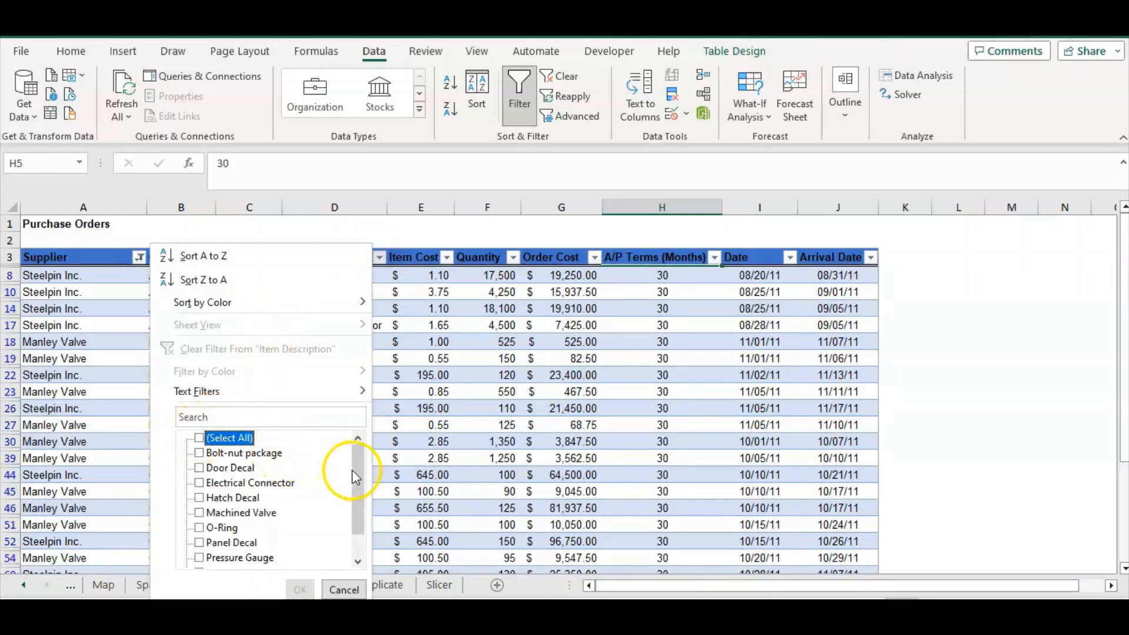
scroll(354, 475, down, 1)
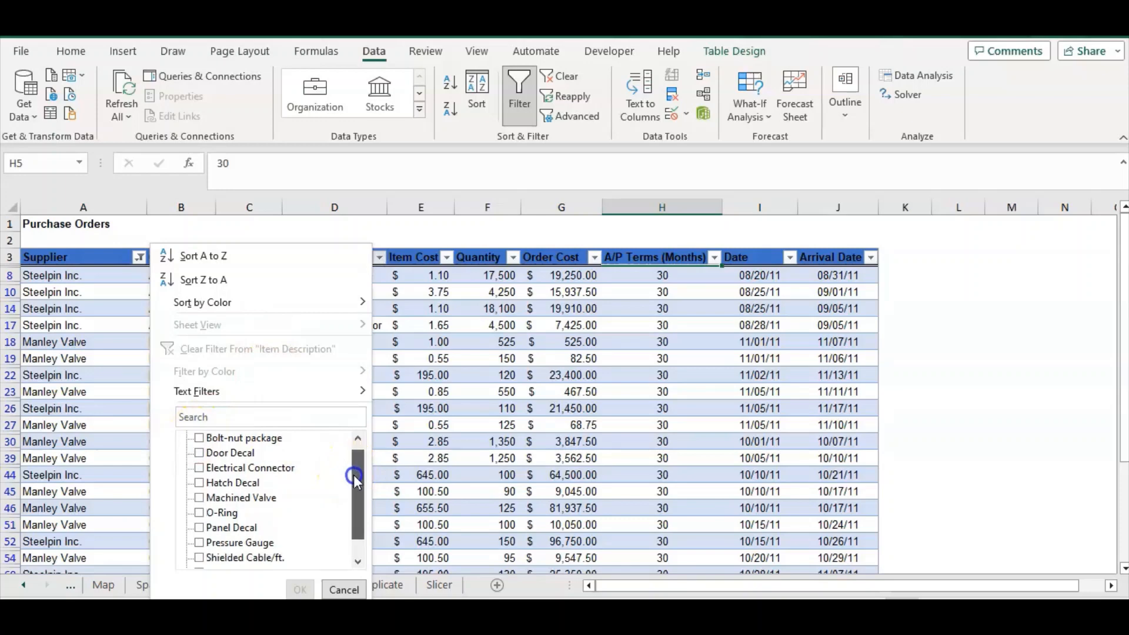
click(200, 514)
click(301, 589)
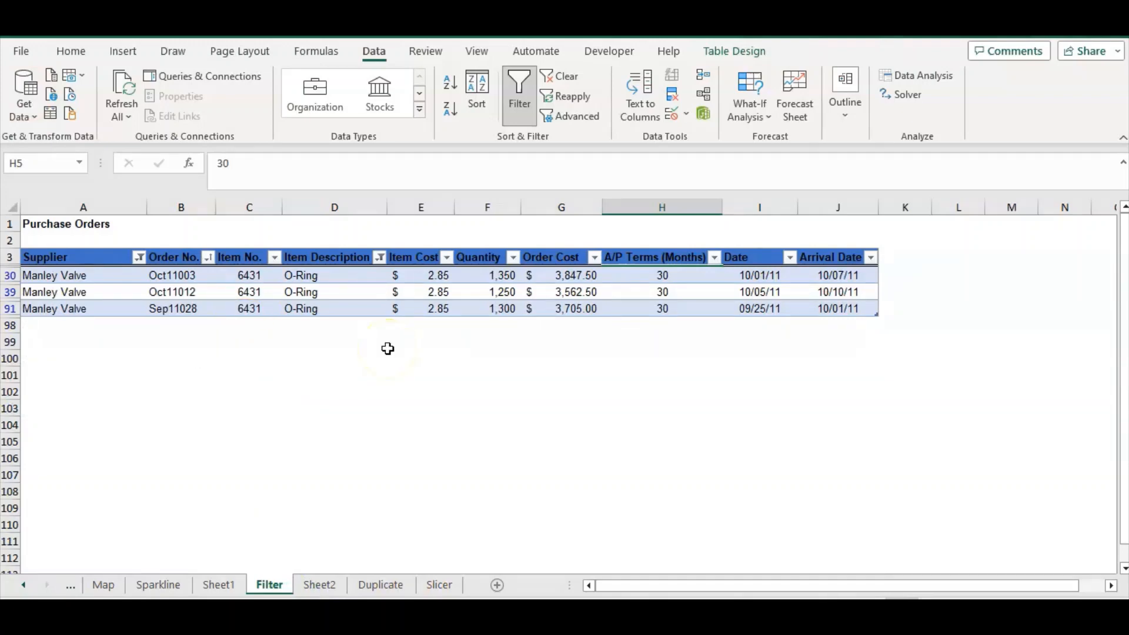
Clear all filters from the Purchase Orders table
click(354, 259)
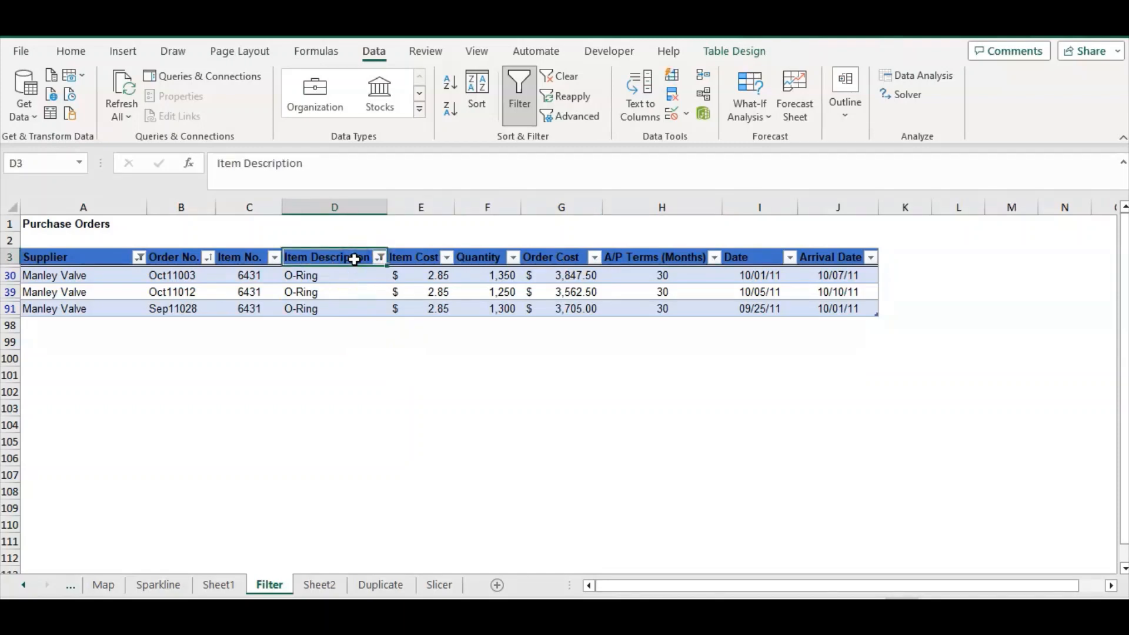
click(553, 78)
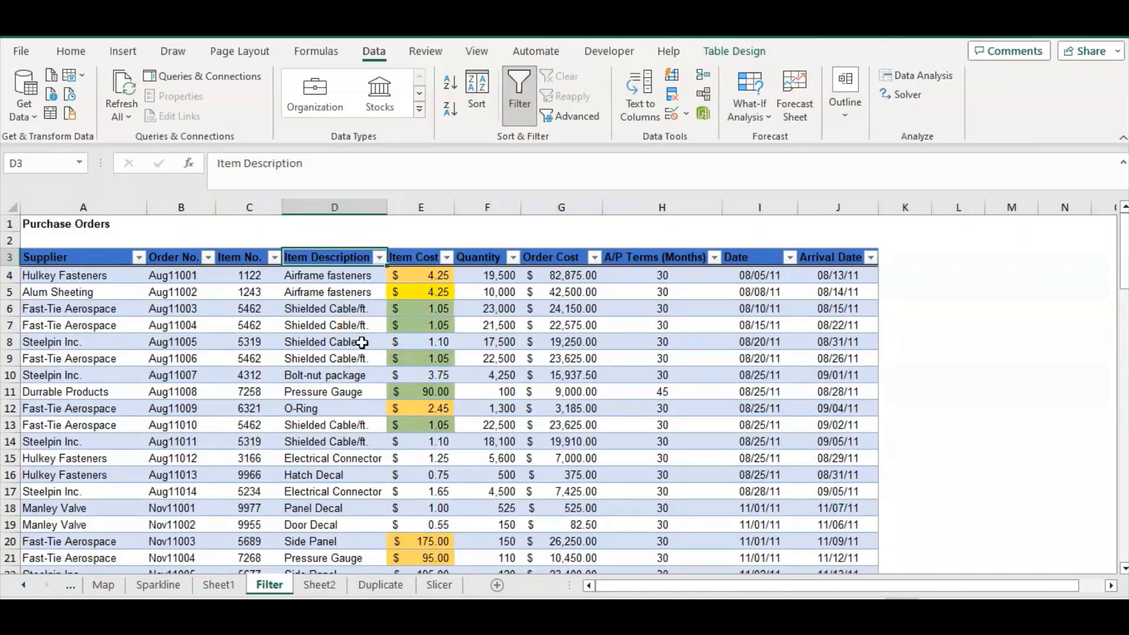
Filter the Item Cost column by the yellow cell color, and turn off filtering for the table
click(447, 258)
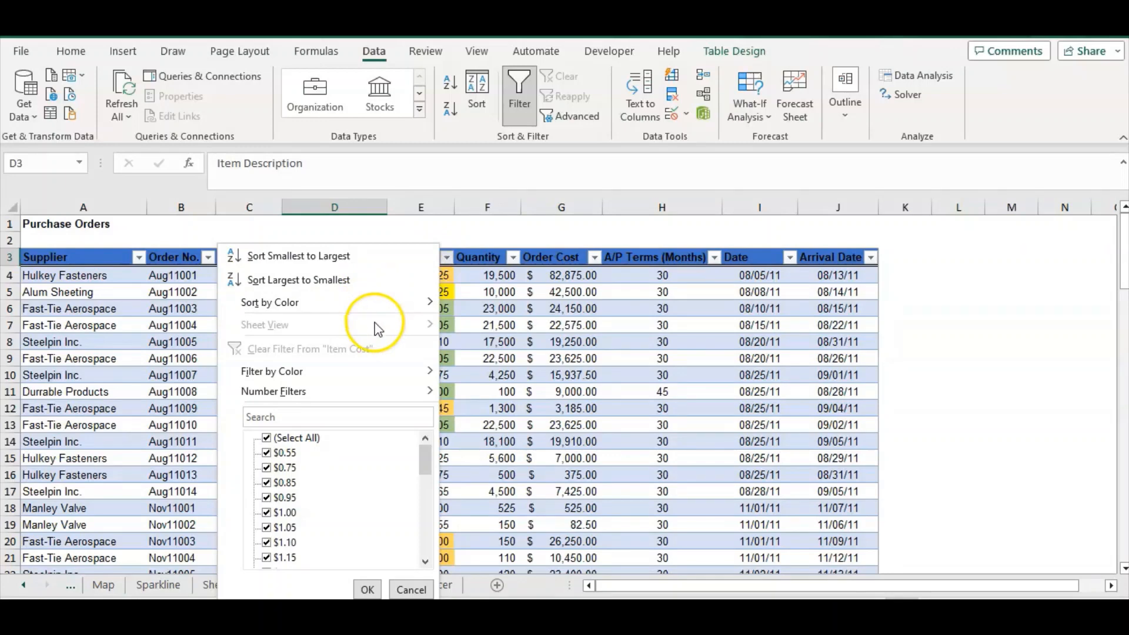
mouse_move(392, 375)
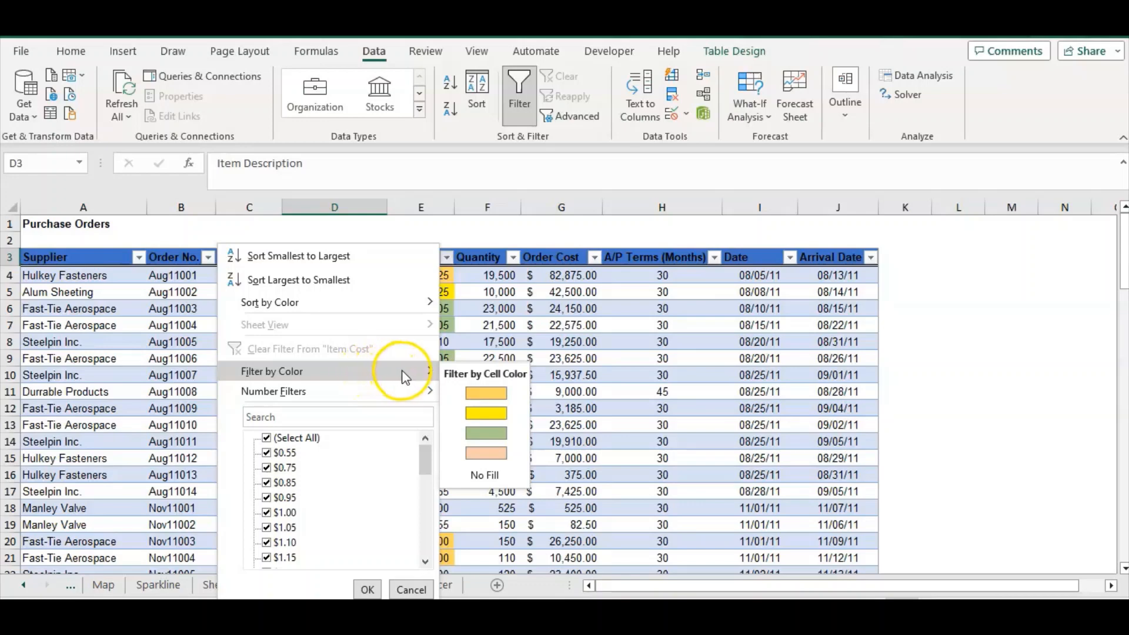
click(484, 414)
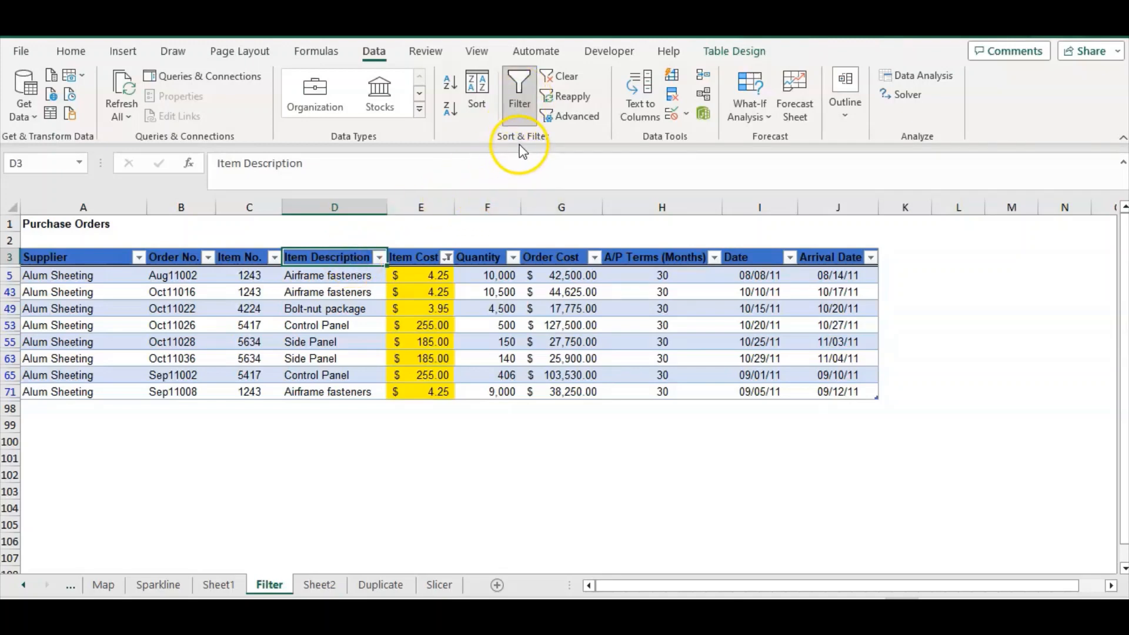
click(527, 90)
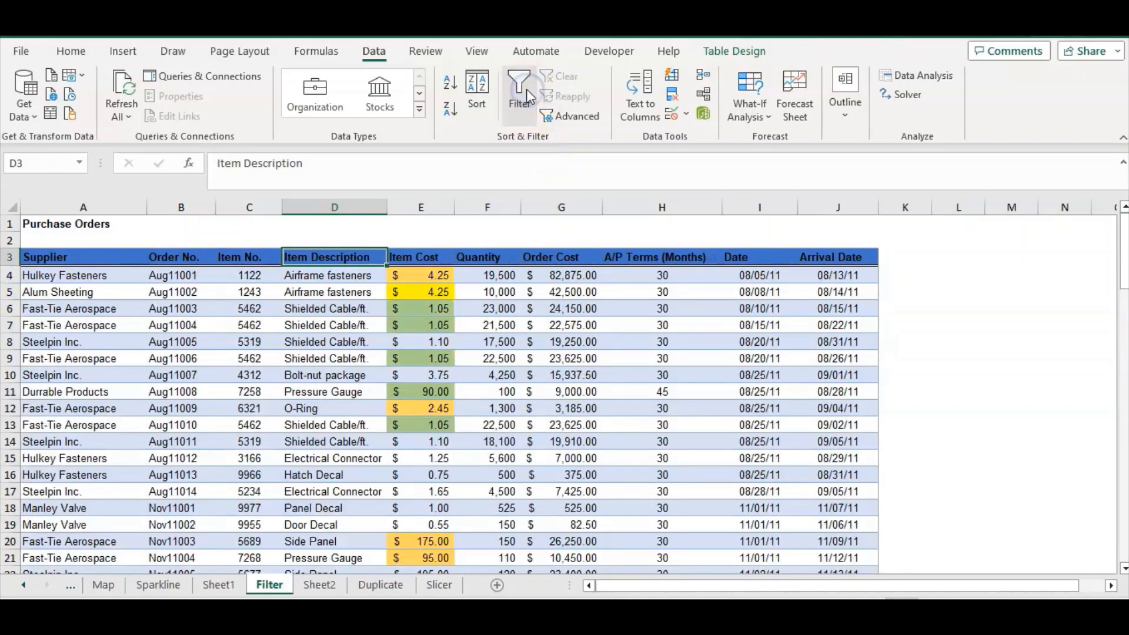